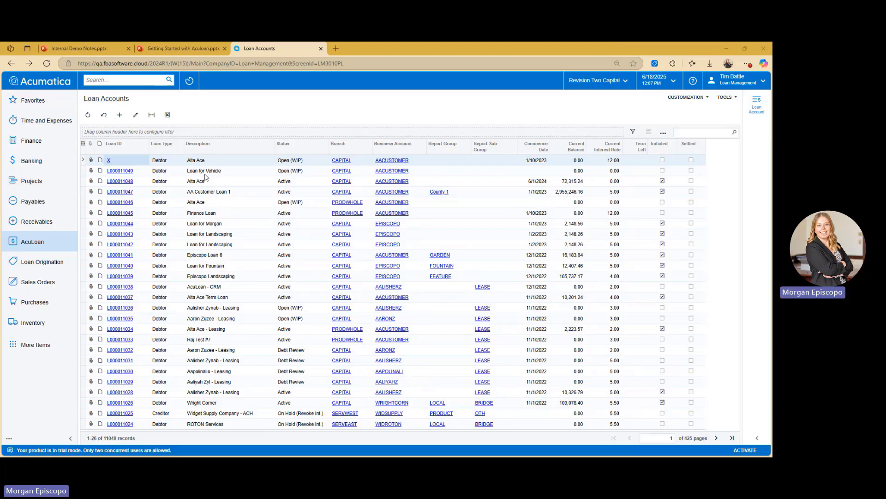
# Step: Open the Loan for Vehicle loan account and review the available loan classes and status options
pyautogui.click(129, 174)
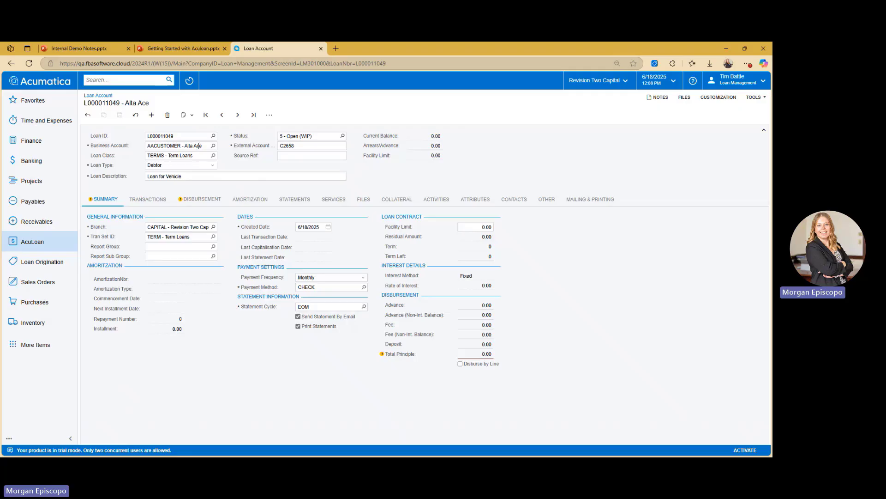
pyautogui.click(213, 155)
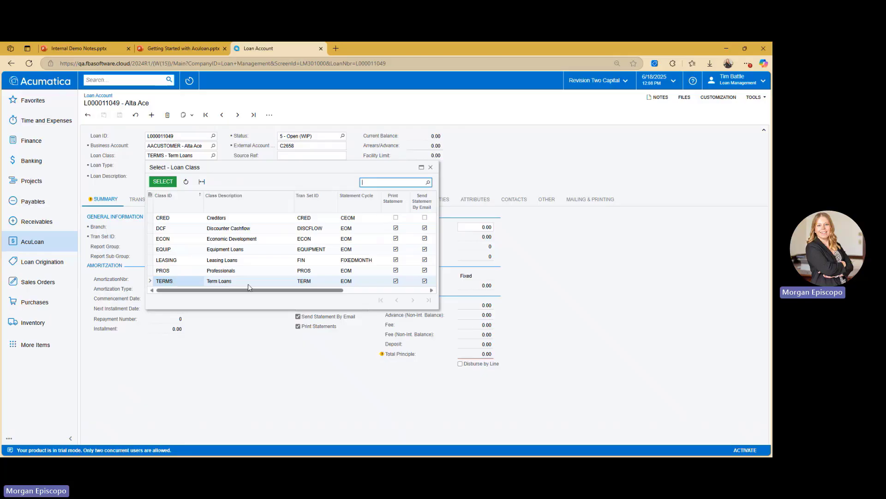
pyautogui.click(431, 167)
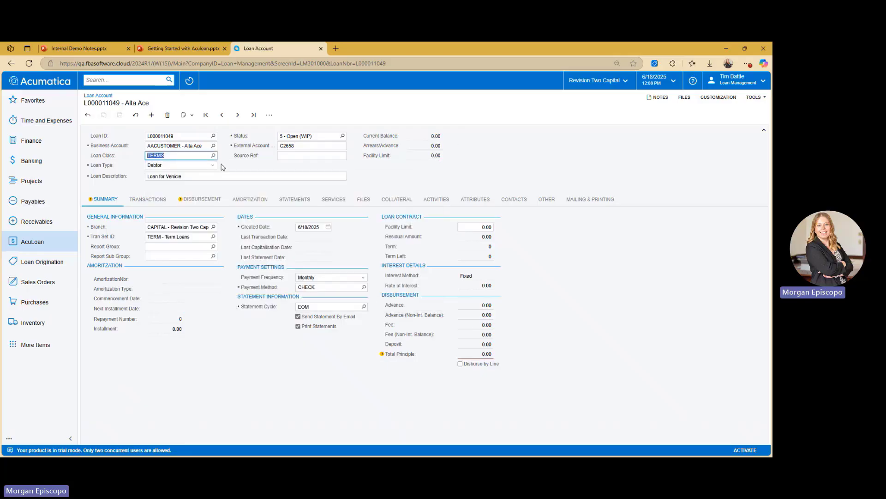
pyautogui.click(224, 167)
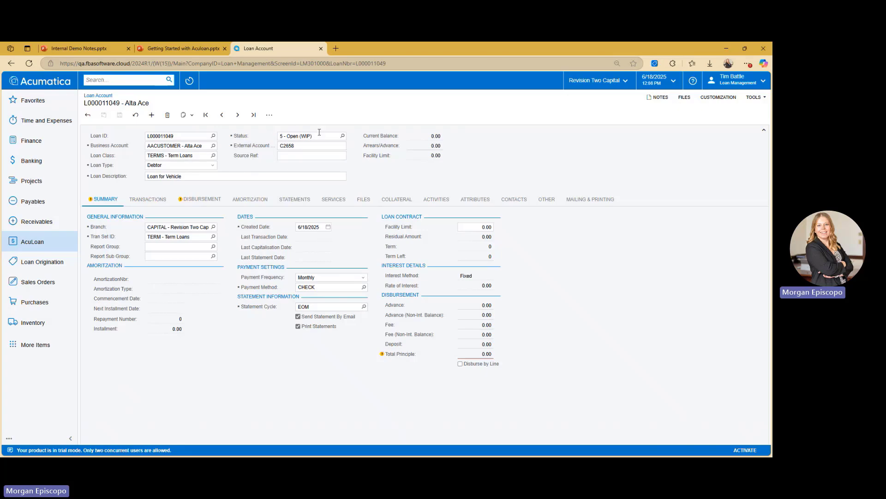
pyautogui.click(342, 135)
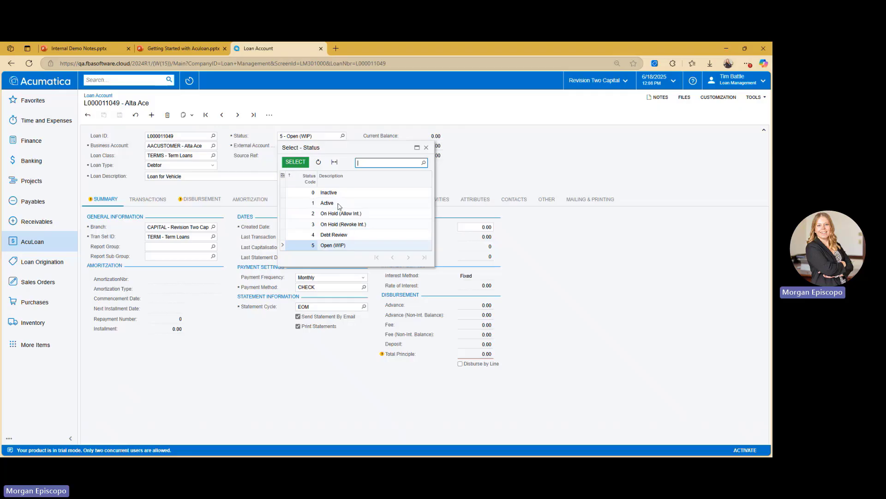
pyautogui.click(426, 147)
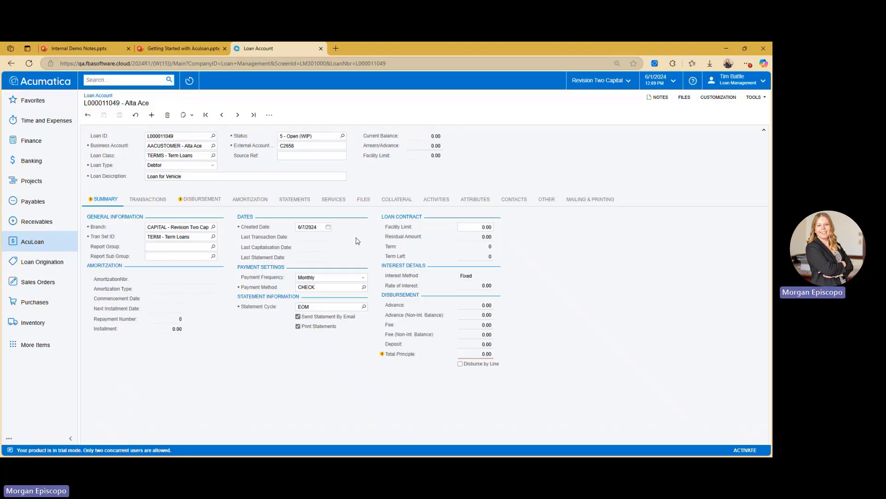
# Step: Start a new amortization for the loan with Draft status, Standard type and Monthly payment frequency
pyautogui.click(256, 202)
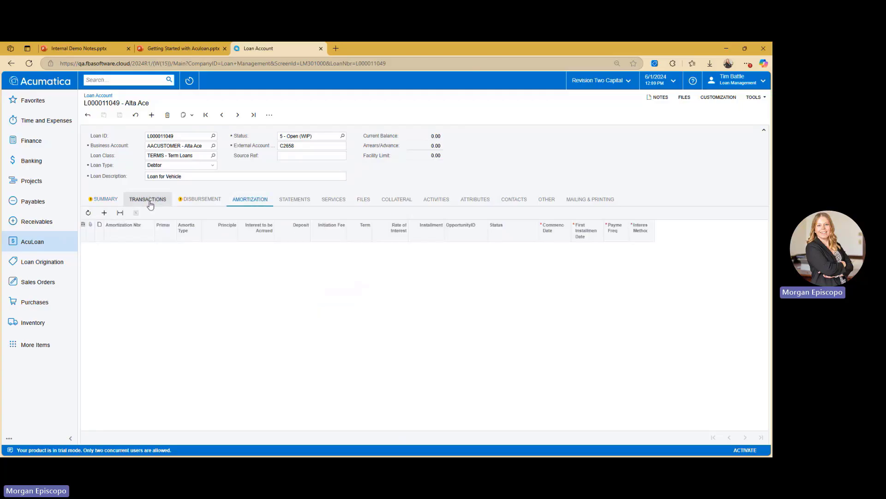
pyautogui.click(104, 212)
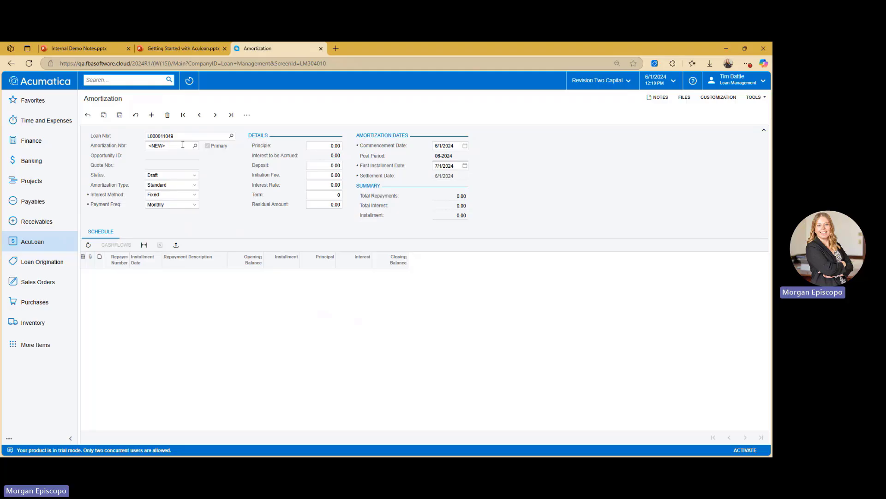
pyautogui.click(186, 176)
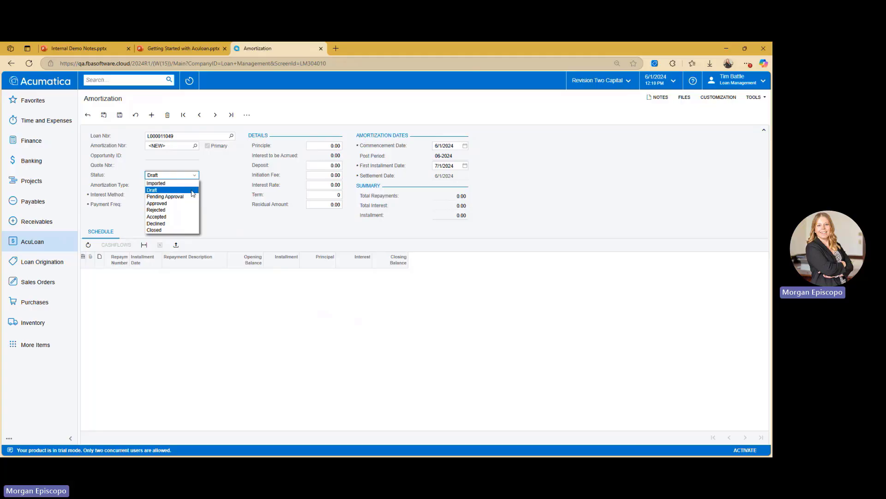
pyautogui.click(193, 190)
pyautogui.click(192, 187)
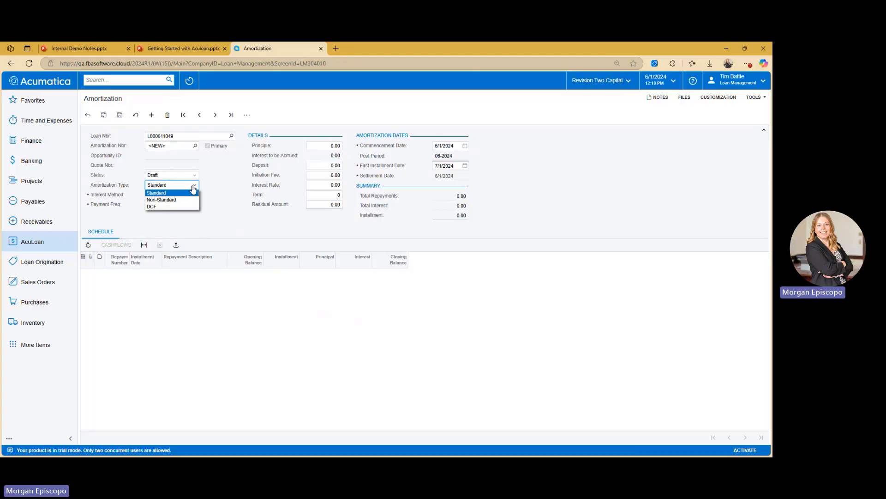
pyautogui.click(193, 188)
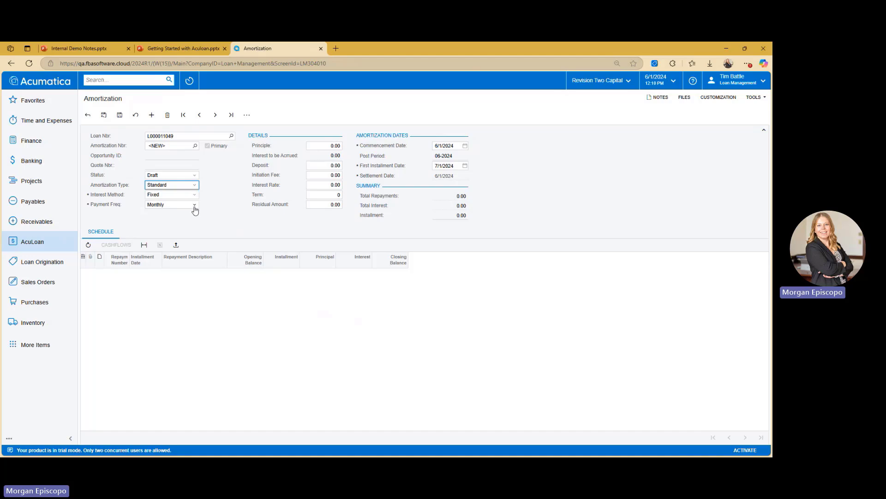
pyautogui.click(194, 205)
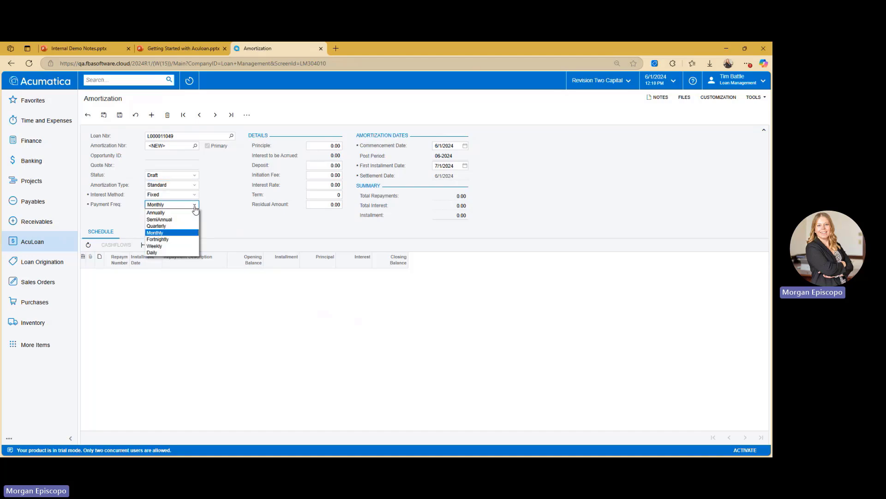
pyautogui.click(230, 217)
# Step: Set the amortization's principle to 100,000, interest rate to 5.5 and term to 72, and save it
pyautogui.press('Tab')
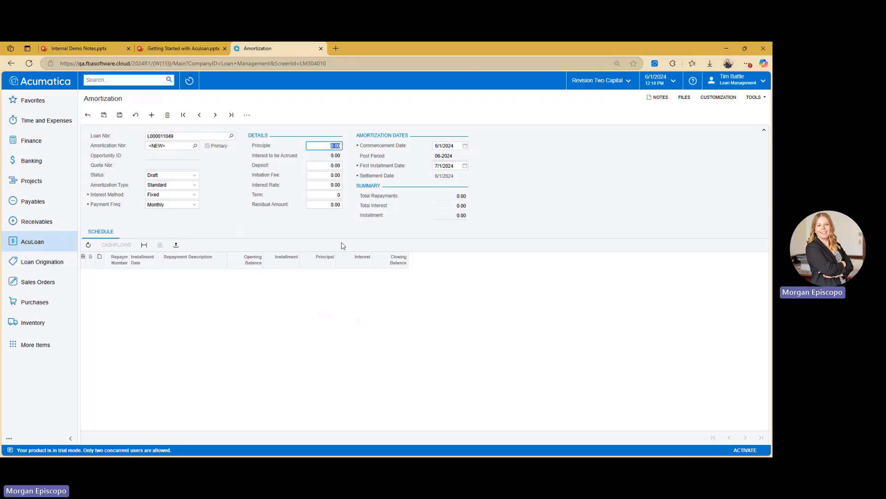
pyautogui.write('1000')
pyautogui.press('Tab')
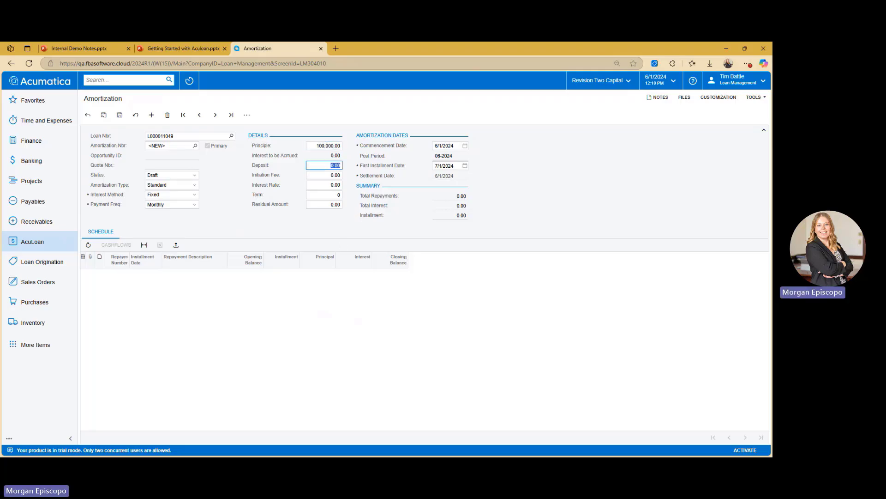
pyautogui.press('Tab')
pyautogui.press('Tab')
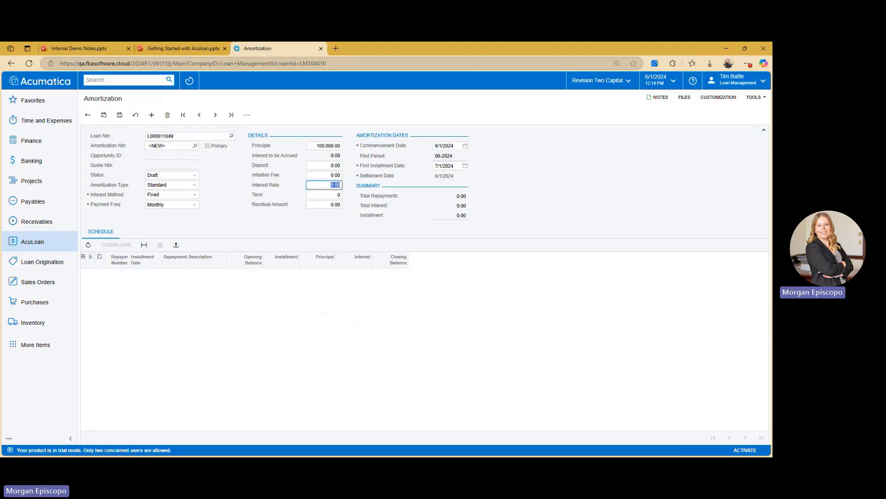
pyautogui.write('5.5')
pyautogui.press('Tab')
pyautogui.write('72')
pyautogui.click(621, 239)
pyautogui.click(120, 115)
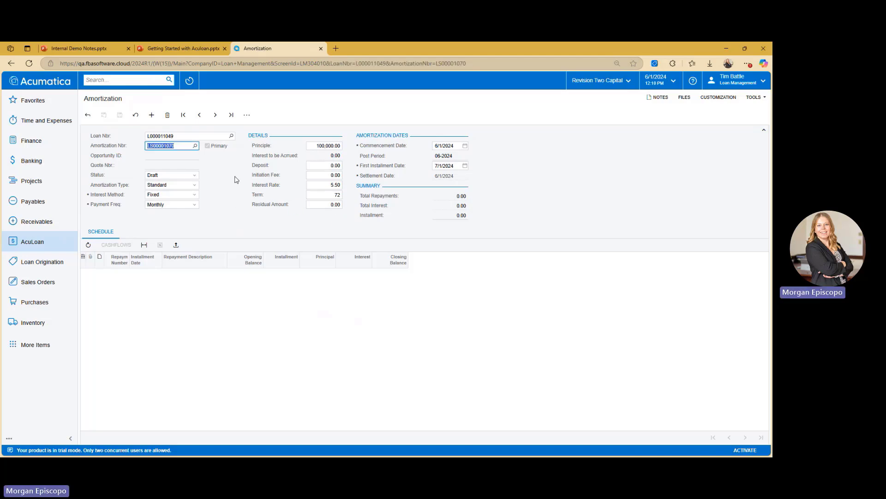
# Step: Calculate the amortization's repayment schedule and save it
pyautogui.click(247, 114)
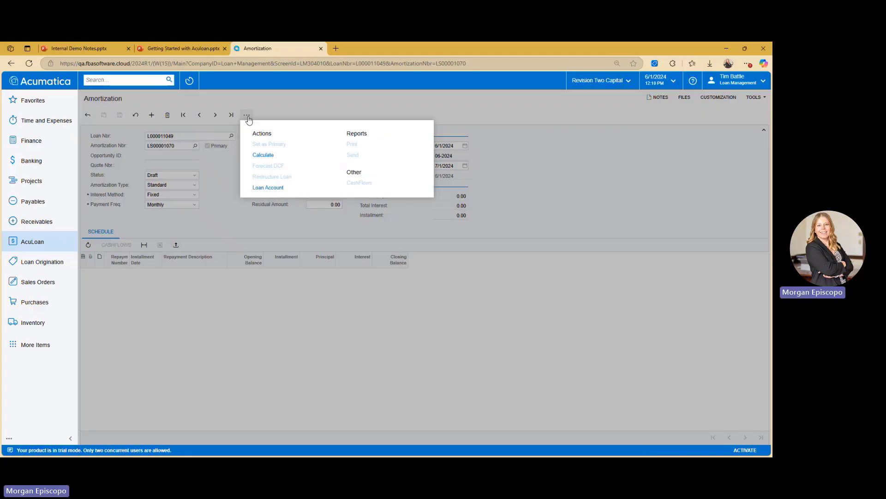
pyautogui.click(263, 154)
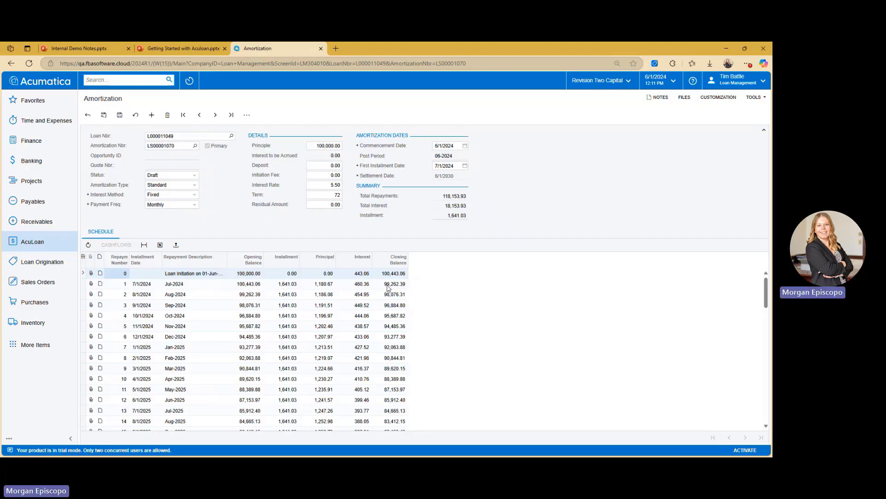
pyautogui.click(119, 114)
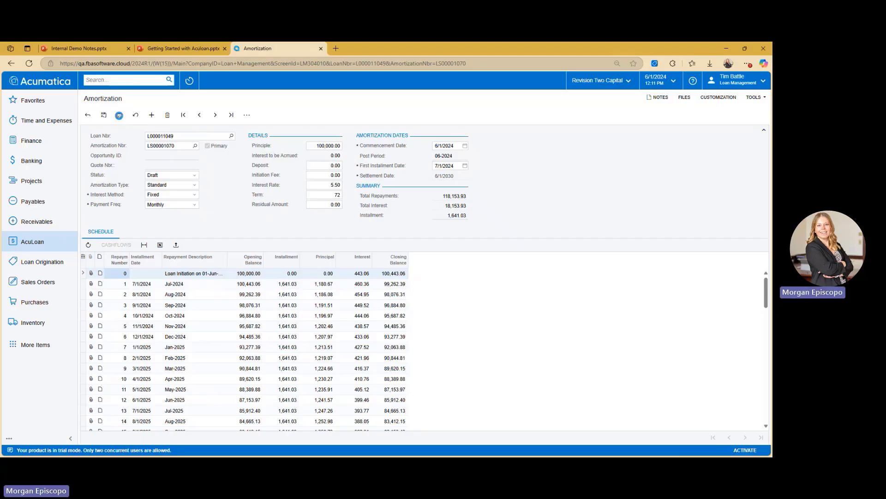
# Step: Set the amortization's status to Accepted, then save and close it to return to the loan account
pyautogui.click(170, 176)
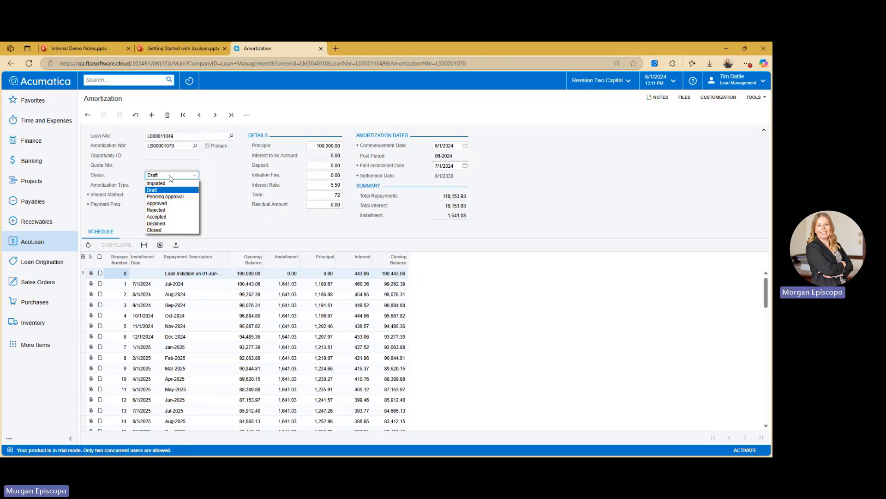
pyautogui.click(157, 217)
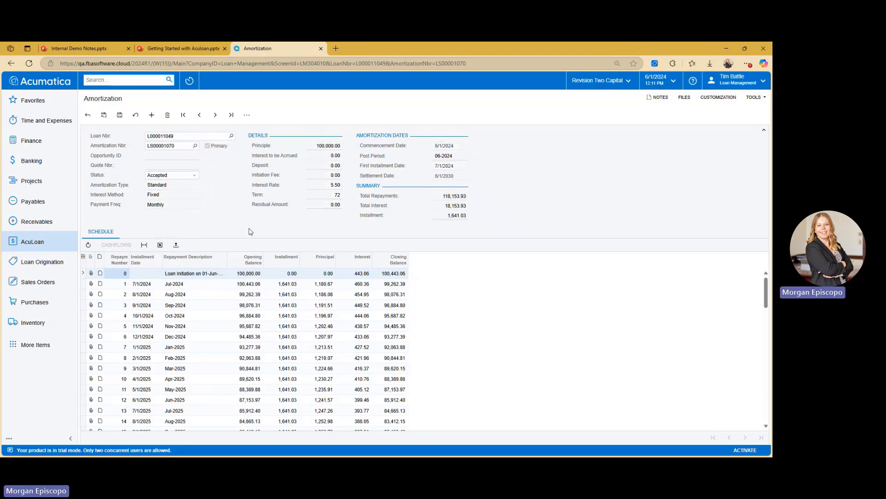
pyautogui.click(103, 116)
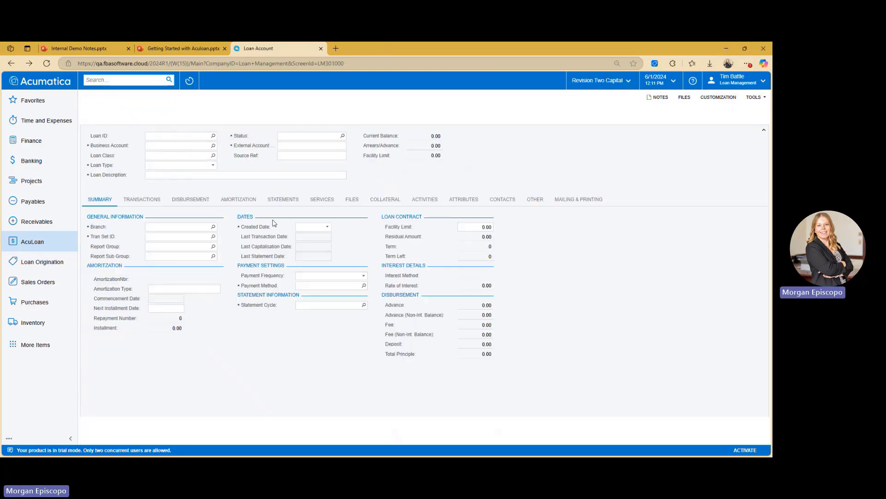
# Step: Add a General Ledger advance disbursement with reference and description "initial" and amount 100000, and save the loan account
pyautogui.click(248, 200)
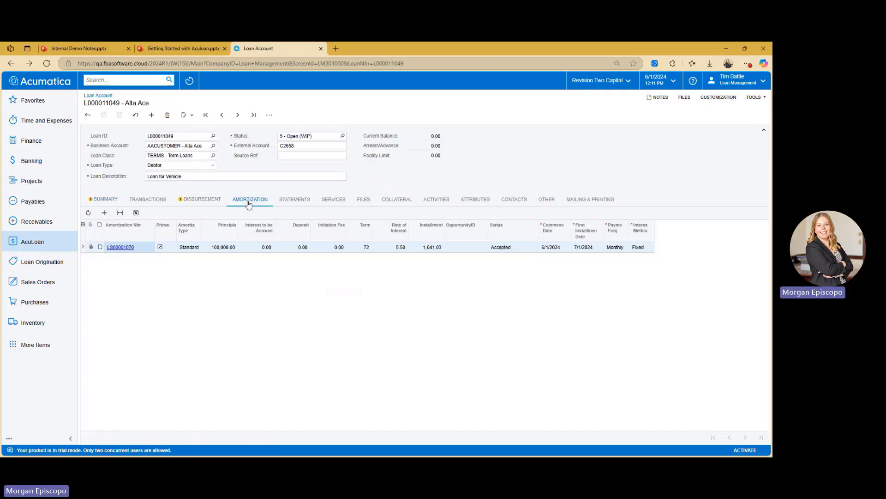
pyautogui.click(213, 199)
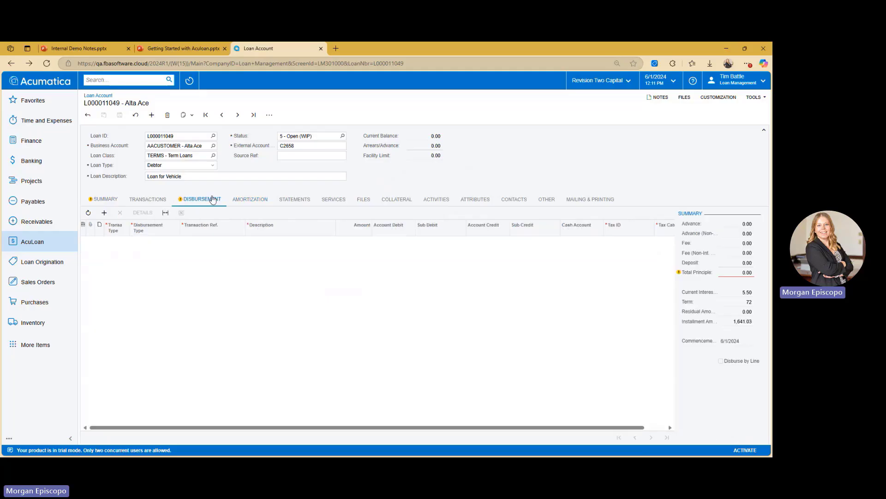
pyautogui.click(104, 213)
pyautogui.click(211, 243)
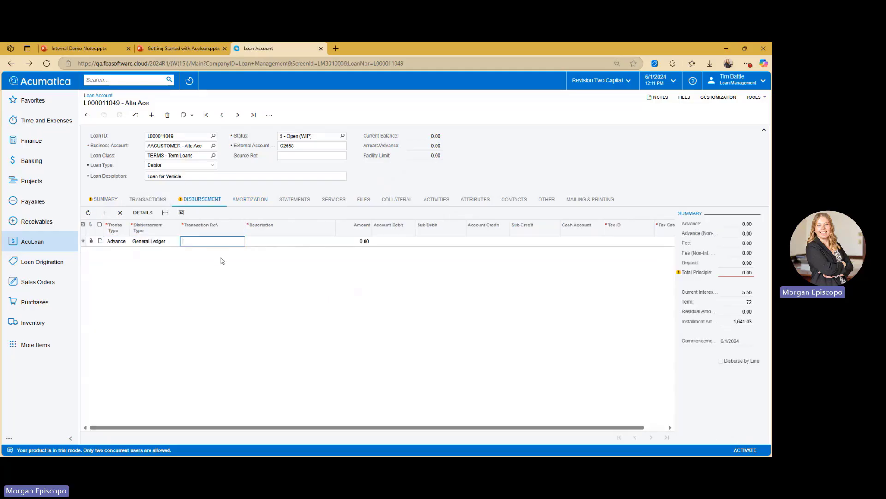
pyautogui.write('initial')
pyautogui.press('Tab')
pyautogui.write('init')
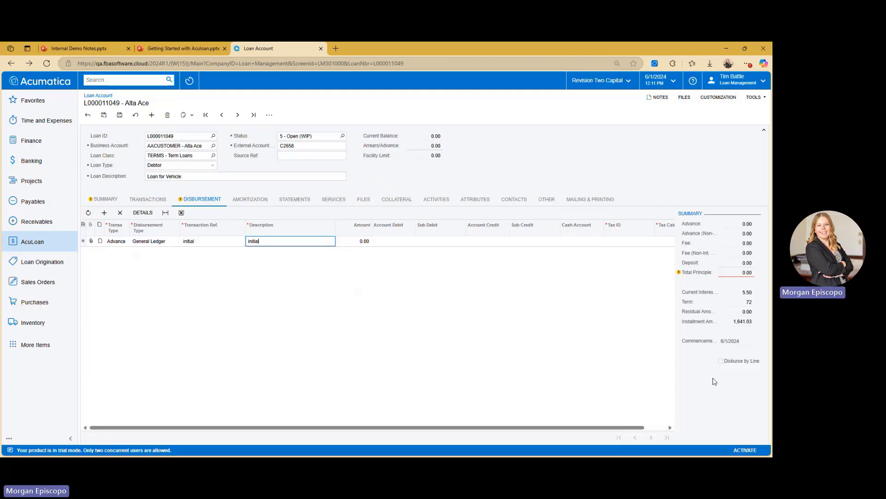
pyautogui.press('Tab')
pyautogui.write('100000')
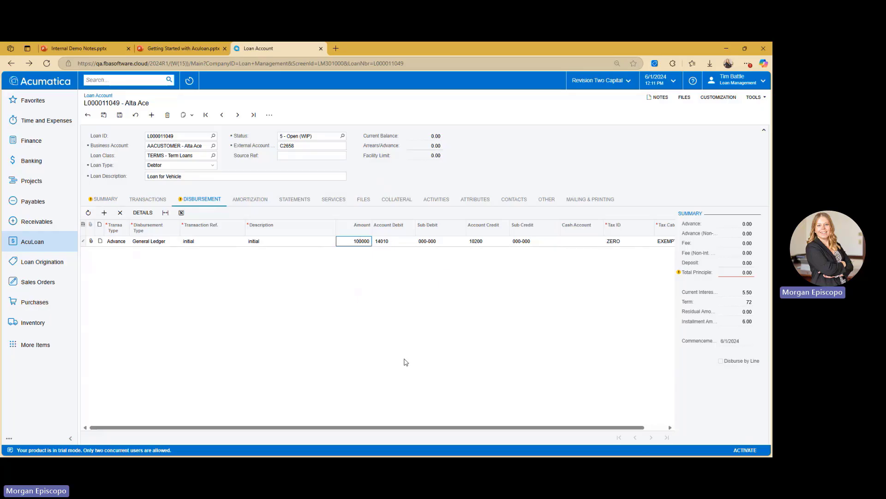
pyautogui.press('Tab')
pyautogui.click(119, 116)
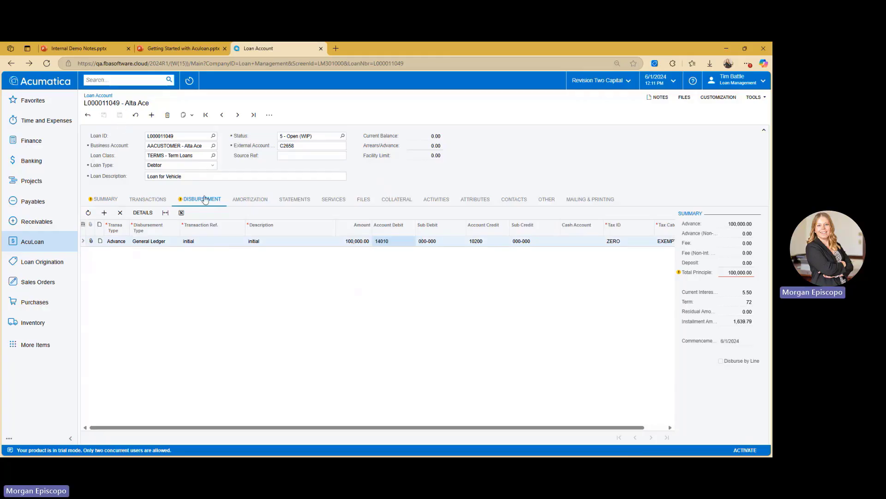
# Step: Compare the loan's amortization and disbursement, then set the loan status to Active and save
pyautogui.click(258, 200)
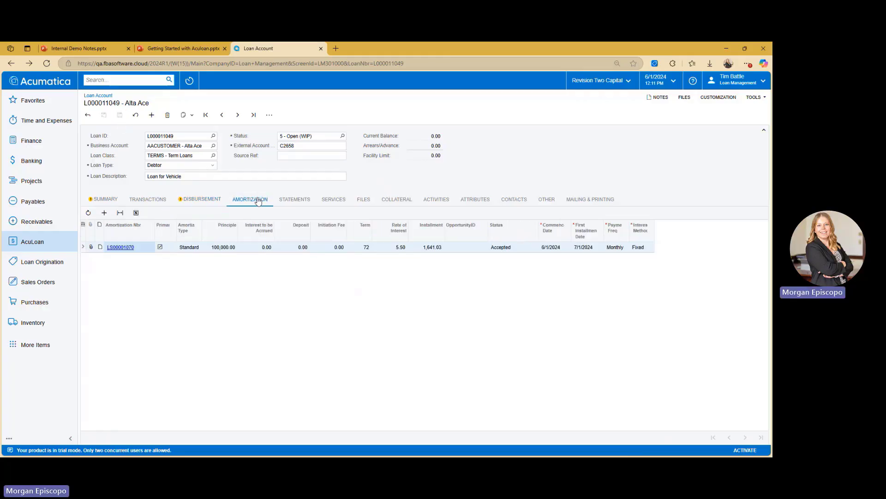
pyautogui.click(203, 199)
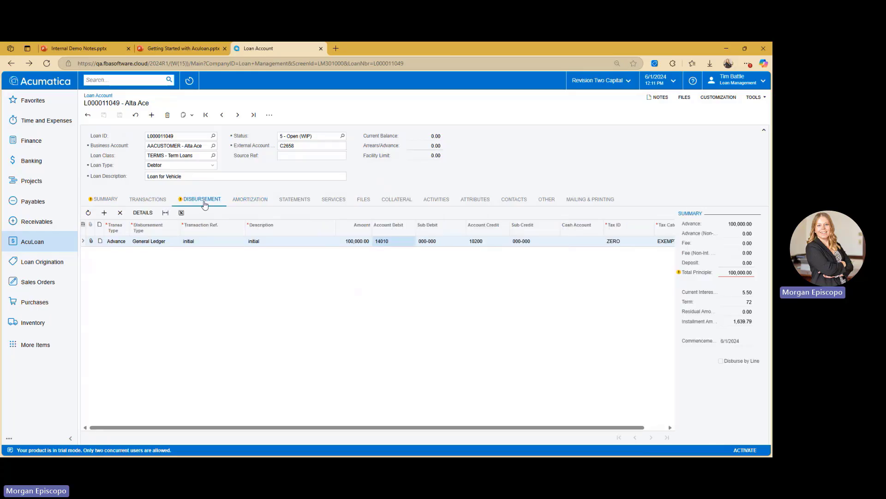
pyautogui.click(342, 136)
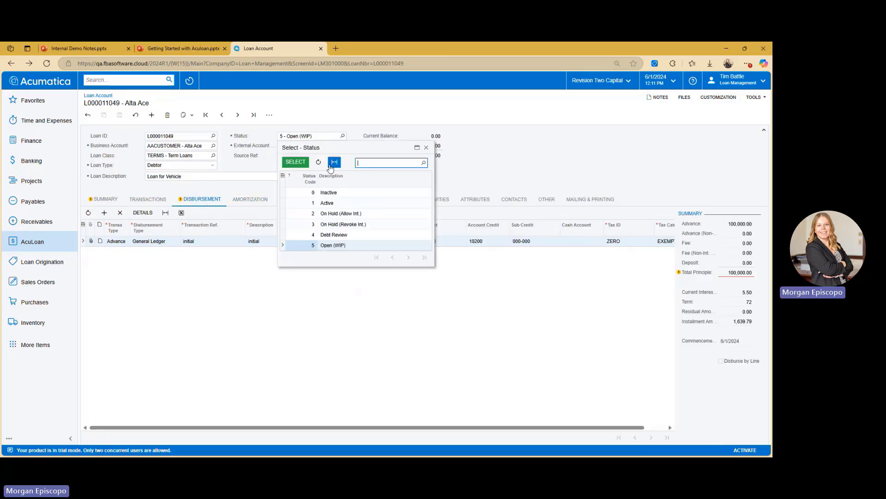
pyautogui.click(323, 204)
pyautogui.doubleClick(324, 205)
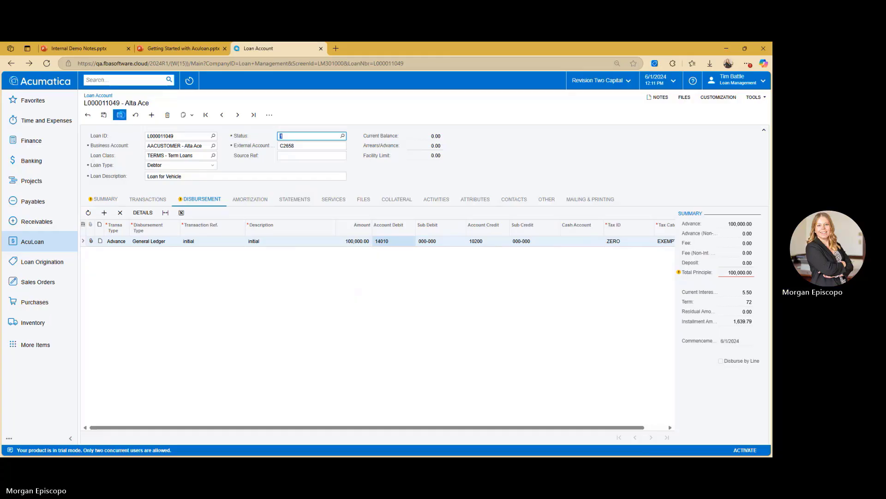
# Step: Check the loan account's summary and initiate the loan
pyautogui.click(103, 200)
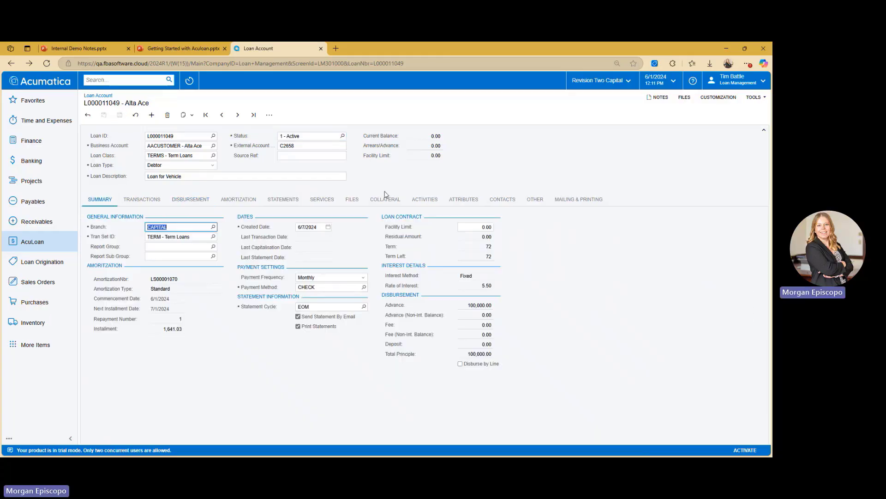
pyautogui.click(269, 115)
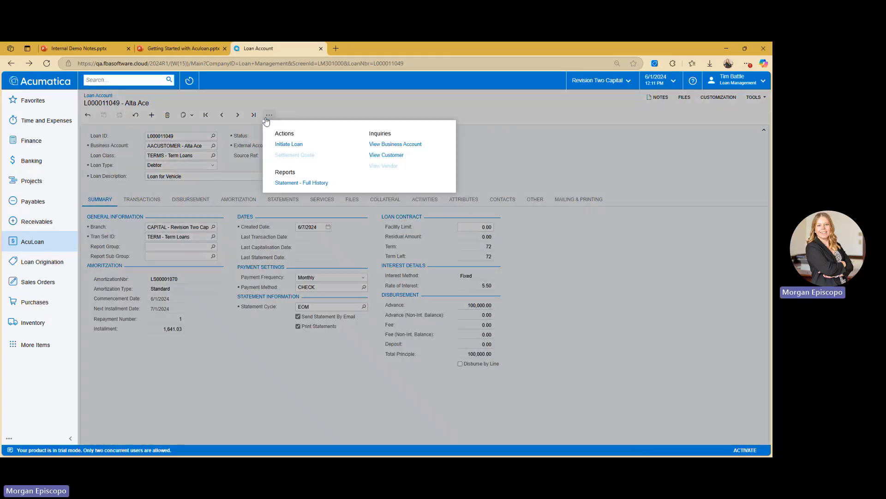
pyautogui.click(288, 145)
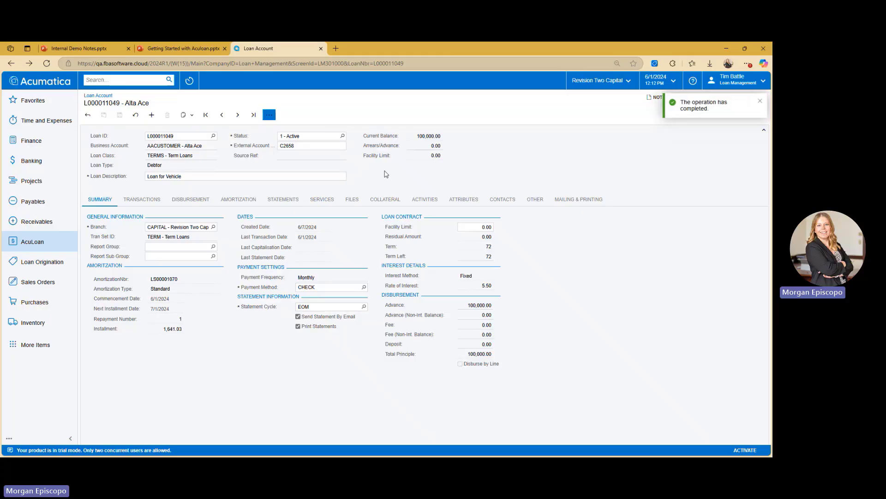
# Step: Review the loan account's Initiation Advance transaction, including its debit and credit accounts and GL batch number
pyautogui.click(155, 199)
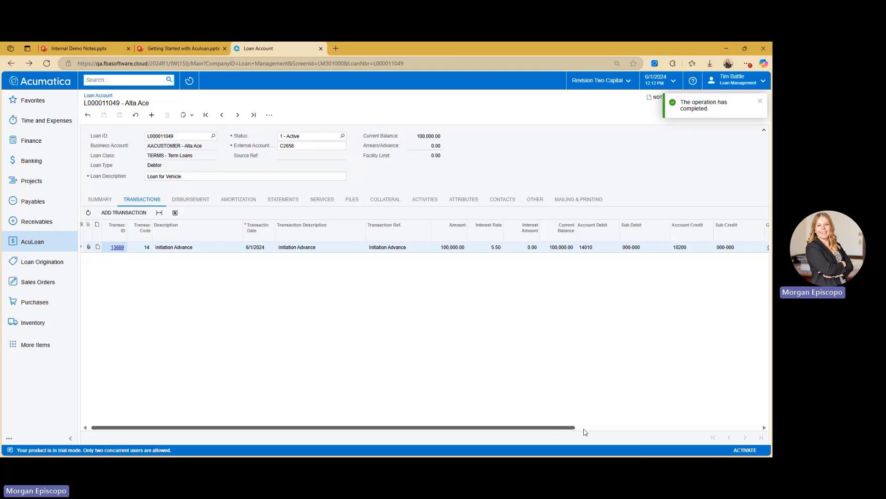
pyautogui.moveTo(568, 427); pyautogui.dragTo(705, 427)
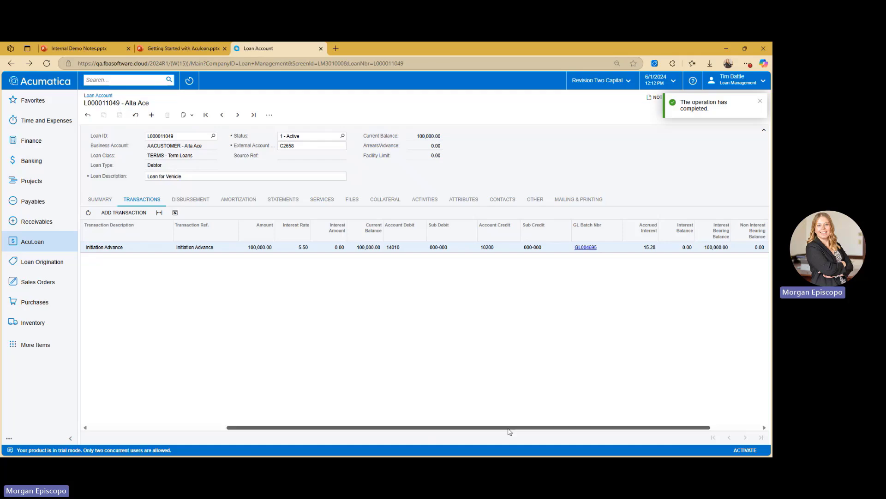
pyautogui.moveTo(510, 431); pyautogui.dragTo(347, 428)
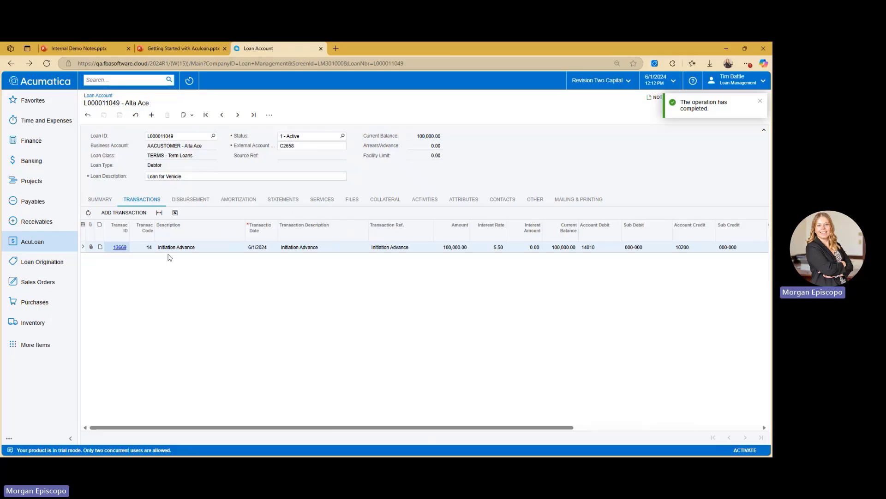
# Step: Open the Loan for Vehicle batch GL004695 from the Finance journal transactions
pyautogui.click(37, 143)
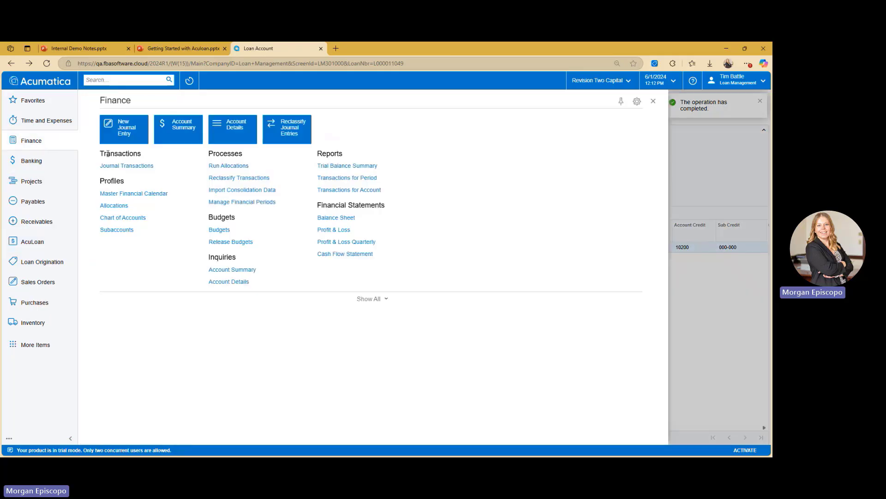
pyautogui.click(130, 167)
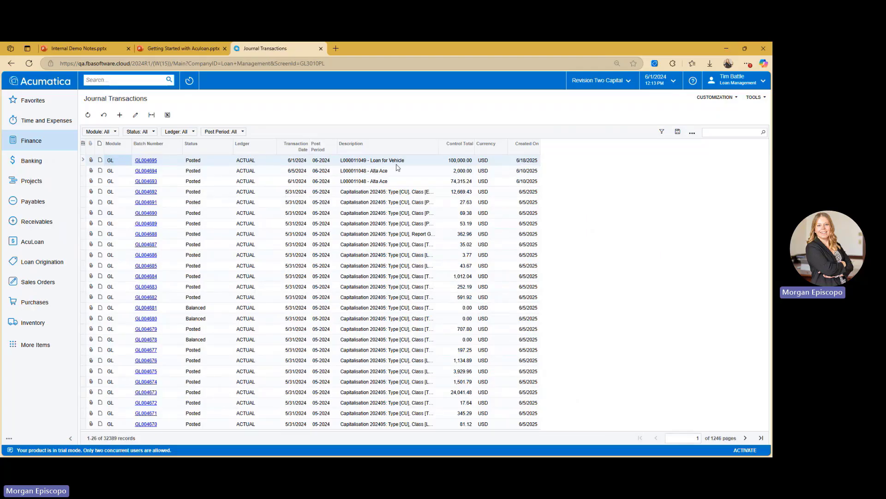
pyautogui.click(139, 160)
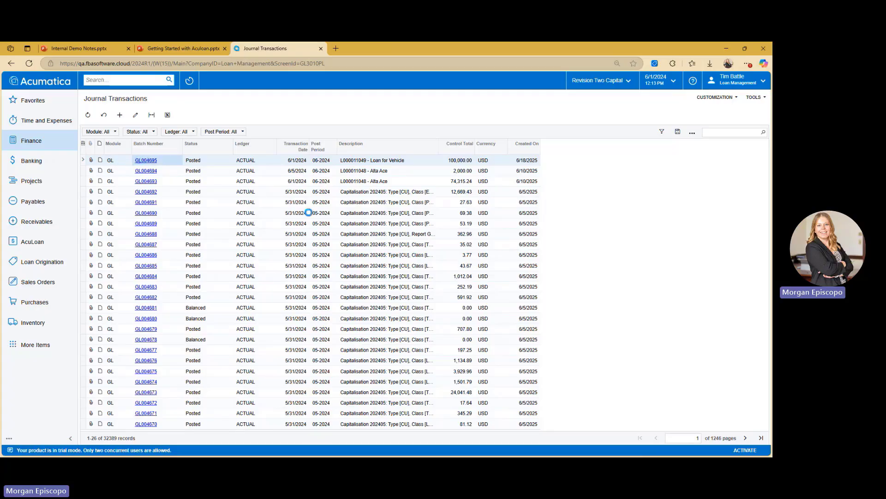